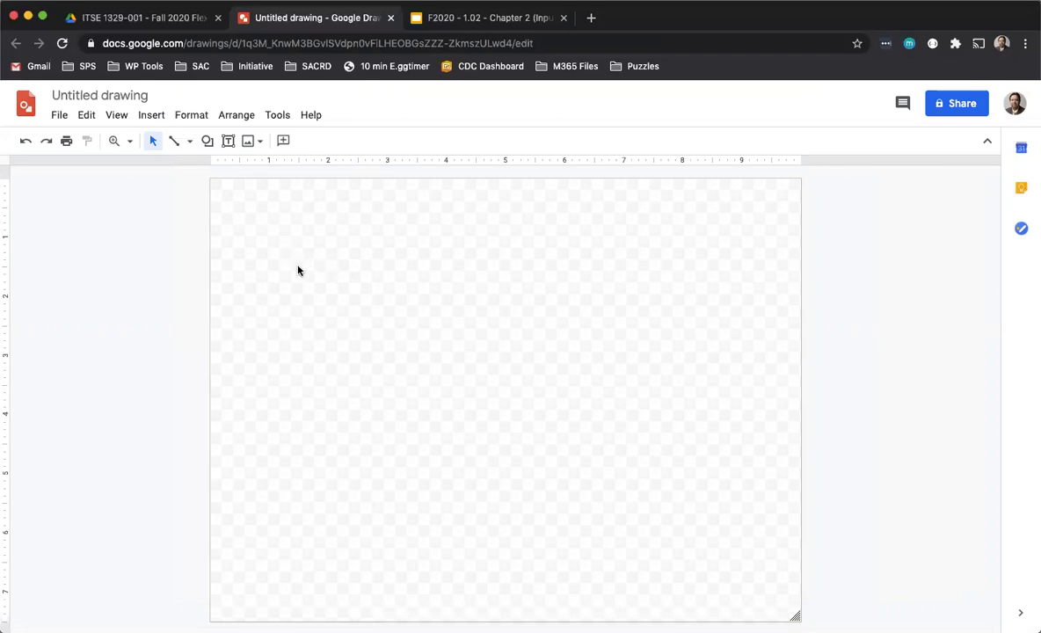
# - Rename the drawing as "Flowchart Hello You"
pyautogui.click(115, 97)
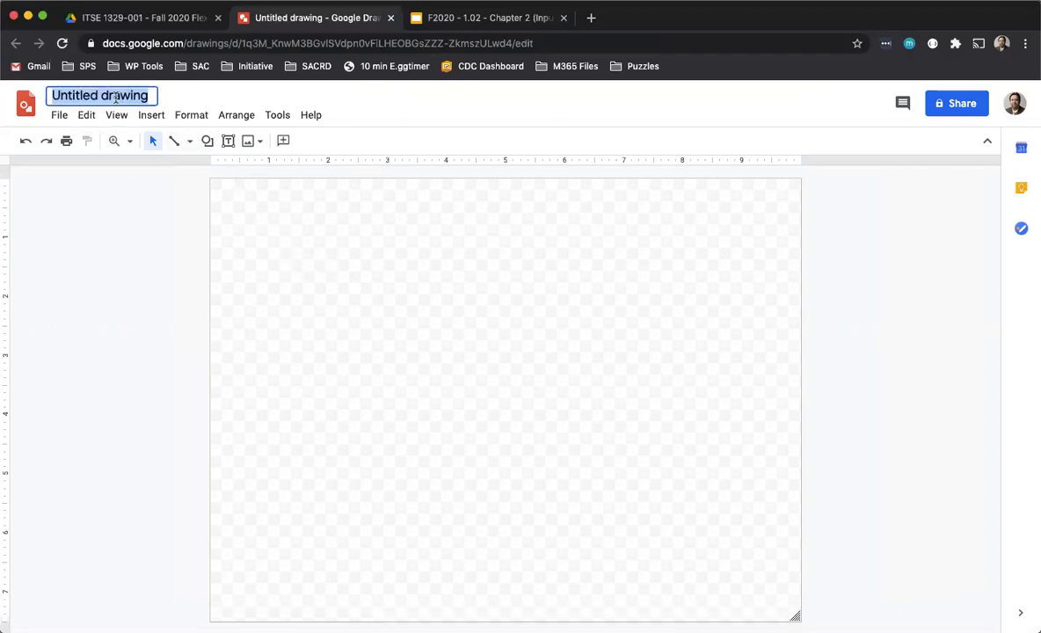
pyautogui.write('F')
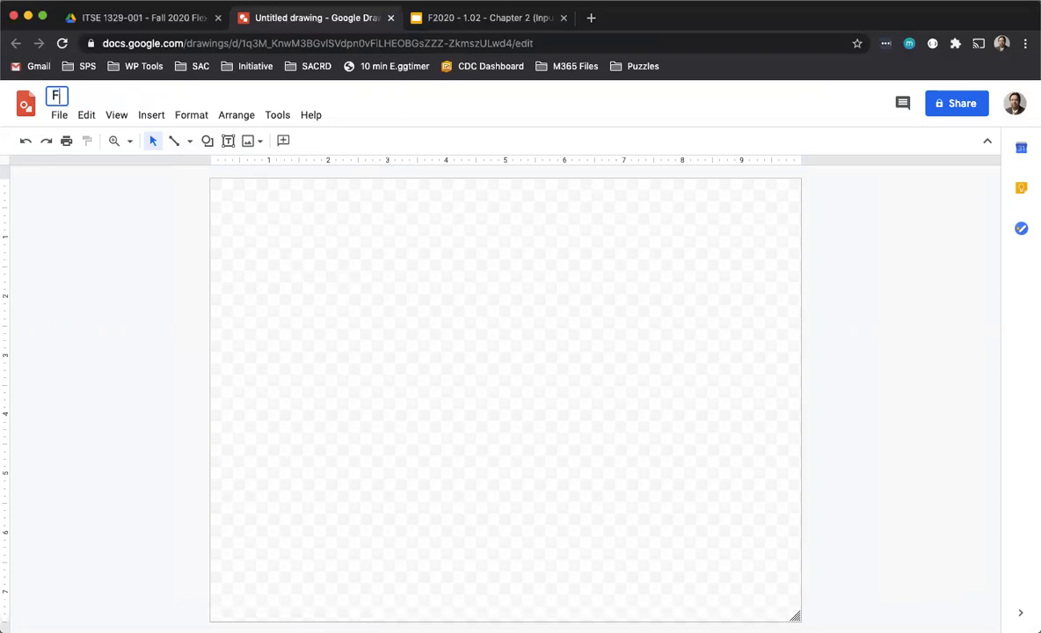
pyautogui.write('lowchart H')
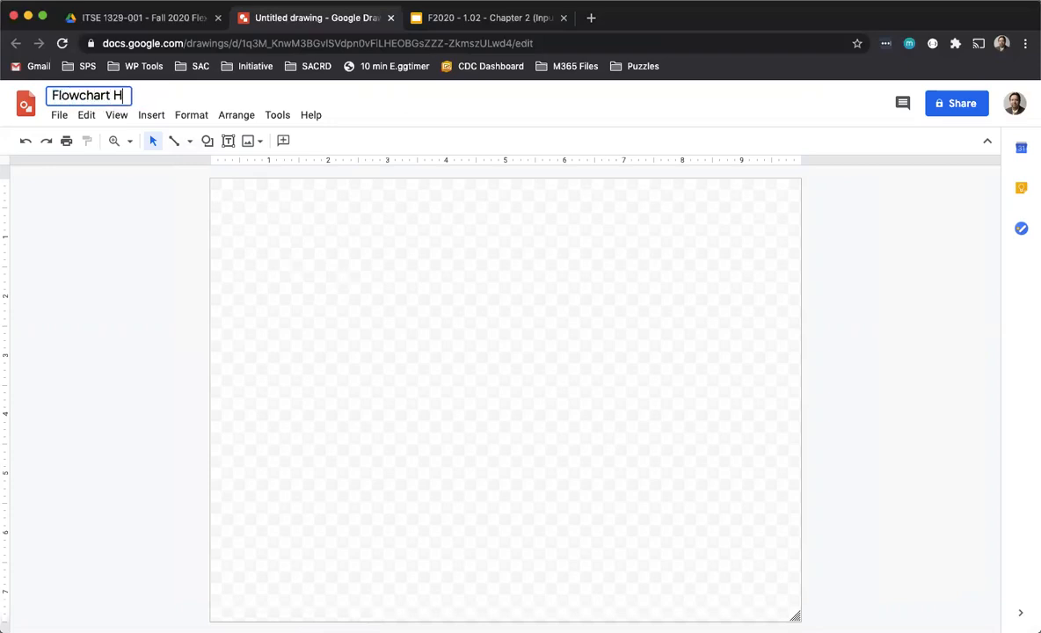
pyautogui.write('ello World')
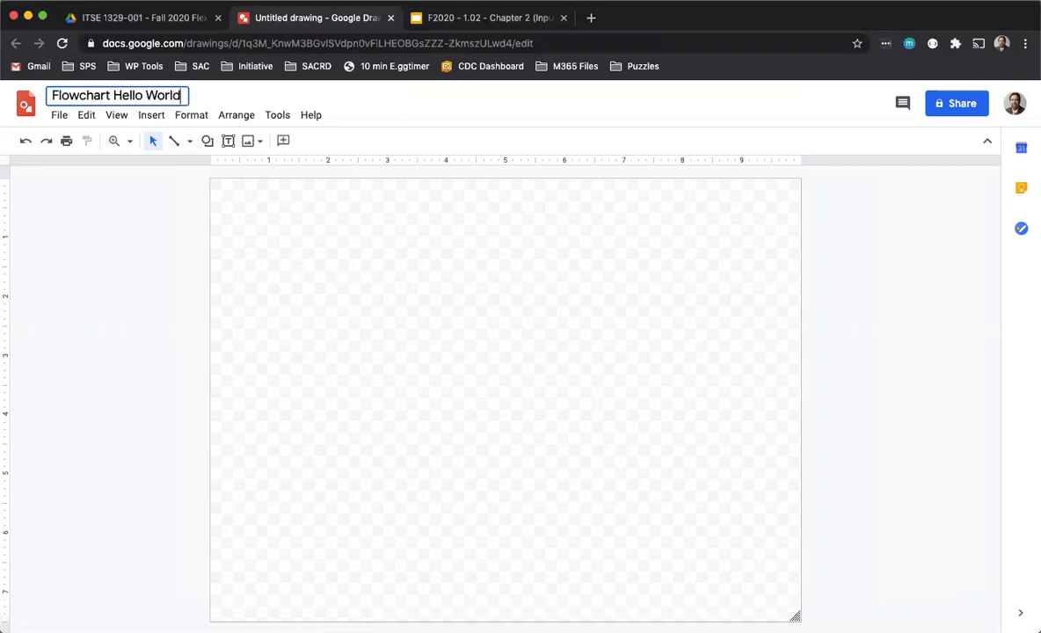
pyautogui.doubleClick(164, 96)
pyautogui.write('You')
pyautogui.click(277, 210)
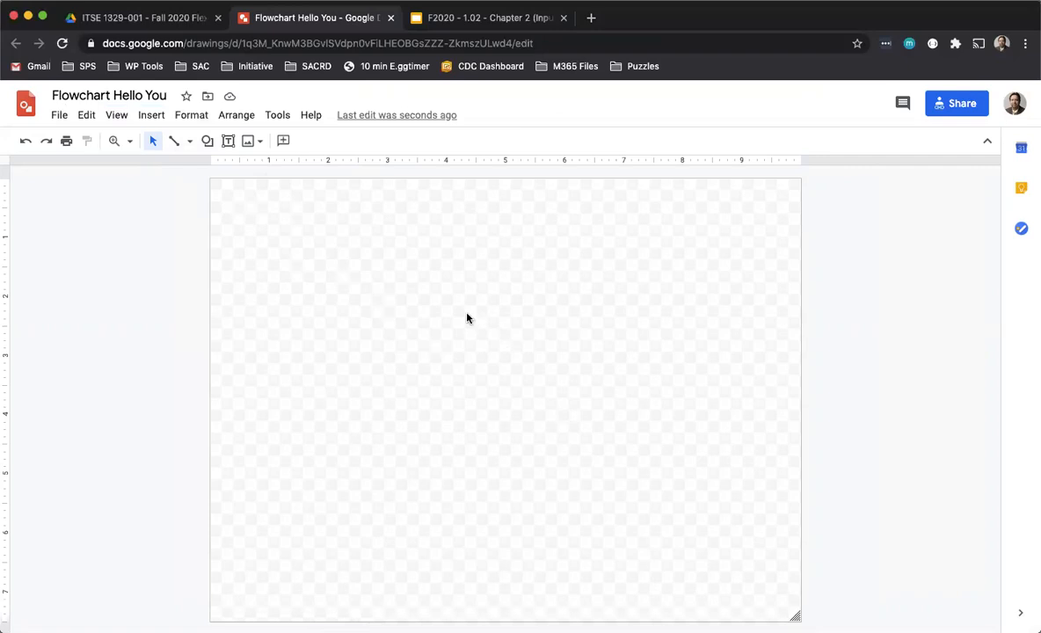
# - Set up the page as a custom portrait size of 8.5 by 11 inches
pyautogui.click(62, 118)
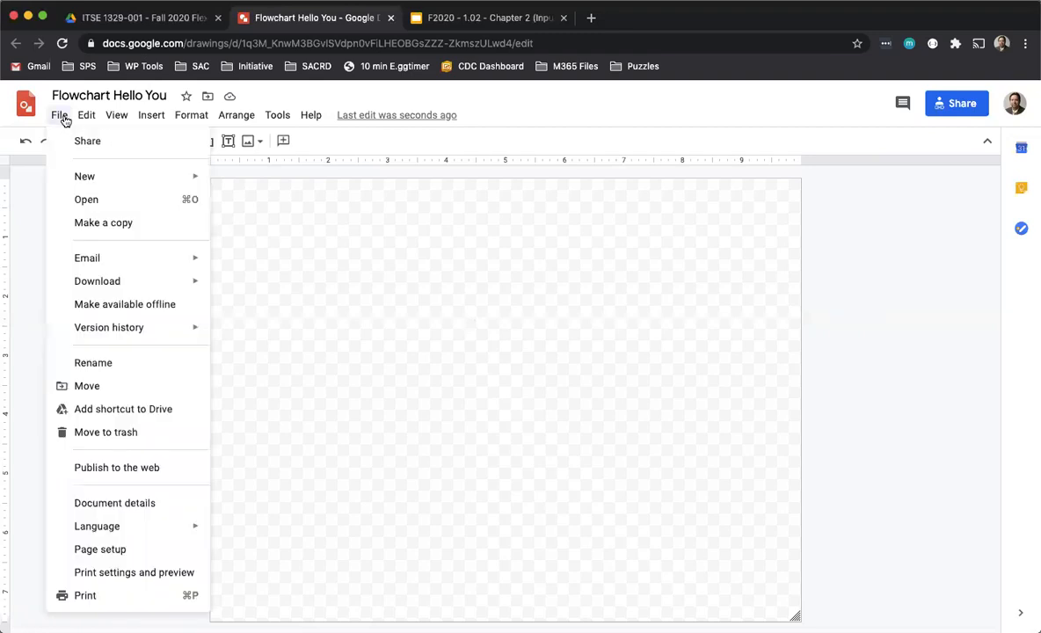
pyautogui.click(99, 549)
pyautogui.click(486, 341)
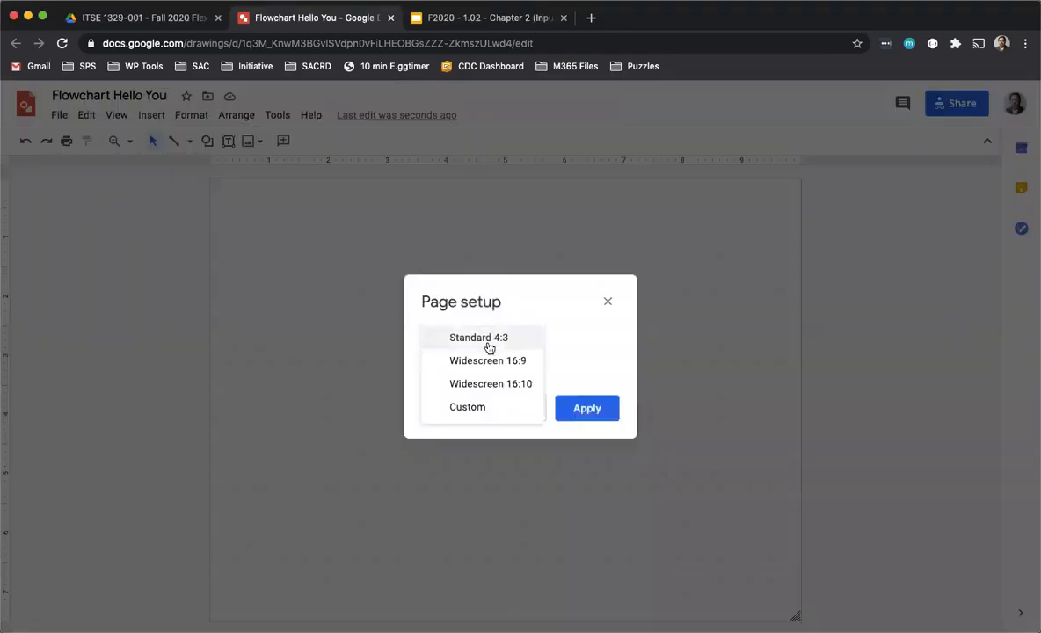
pyautogui.click(481, 406)
pyautogui.doubleClick(453, 377)
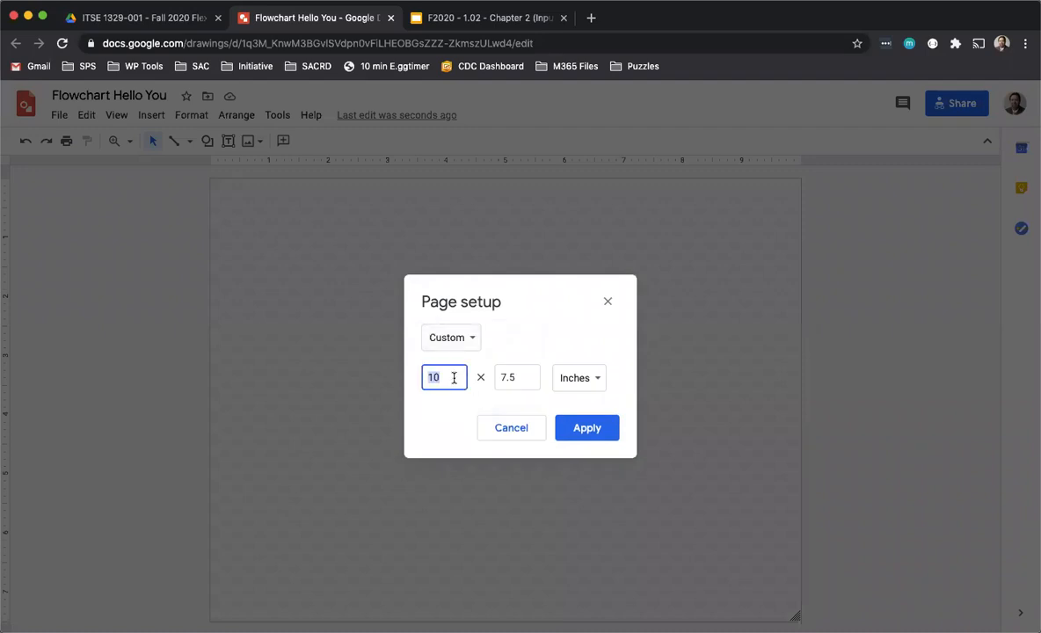
pyautogui.write('8.55')
pyautogui.press('Tab')
pyautogui.write('11')
pyautogui.hotkey('shift', 'Tab')
pyautogui.press('Right')
pyautogui.press('Tab')
pyautogui.click(584, 429)
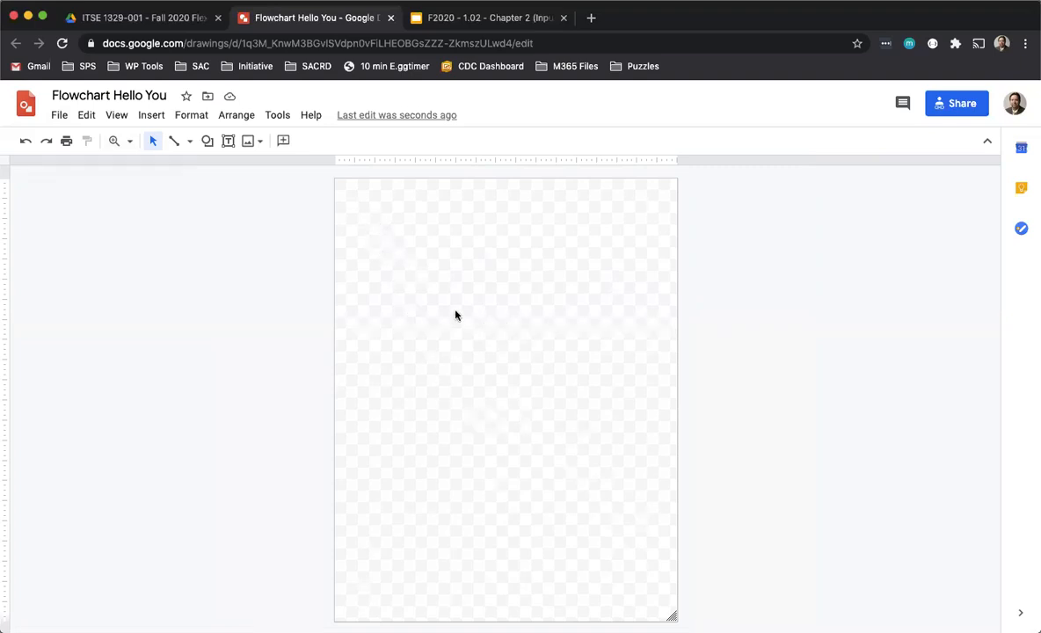
# - Look at the reference flowchart on the In-Class Exercises slide in the other tab
pyautogui.click(446, 19)
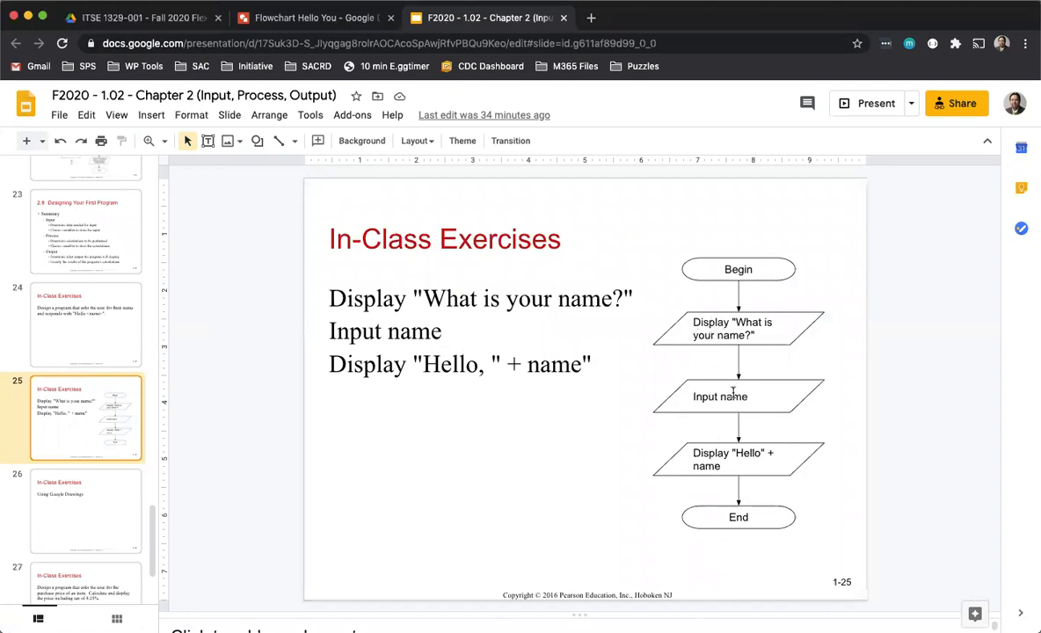
pyautogui.click(338, 19)
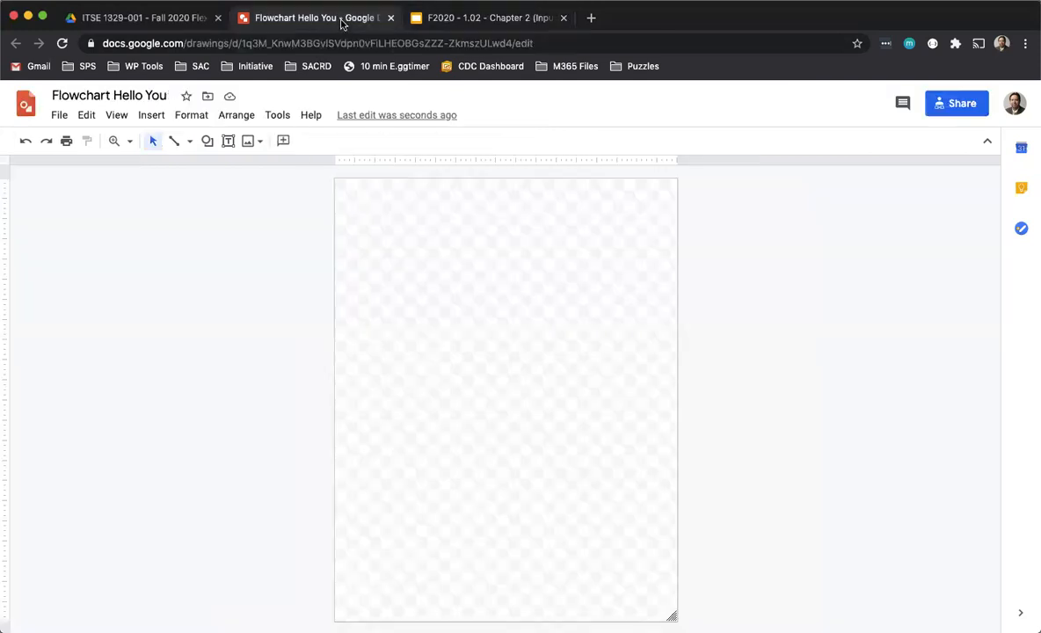
# - Draw a Flowchart: Terminator shape near the top of the page
pyautogui.click(208, 143)
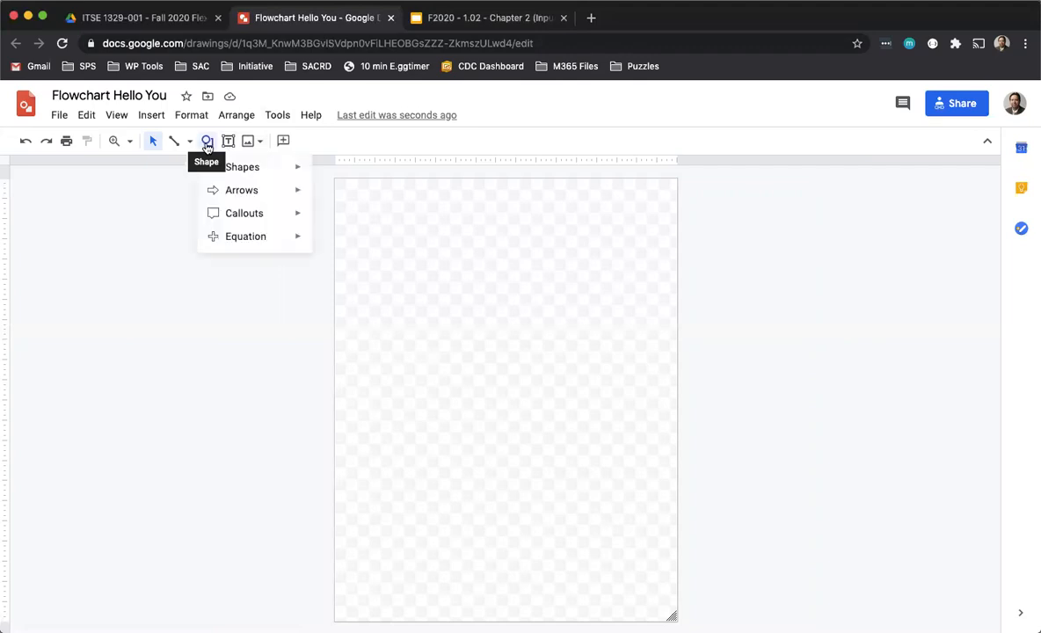
pyautogui.moveTo(299, 172)
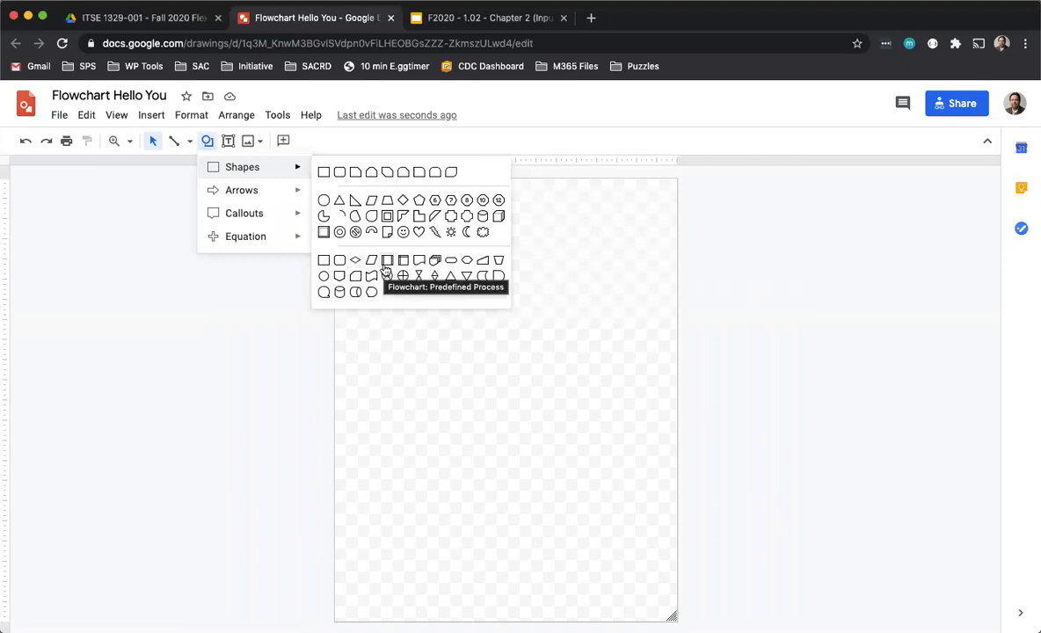
pyautogui.click(448, 270)
pyautogui.moveTo(399, 239); pyautogui.dragTo(477, 264)
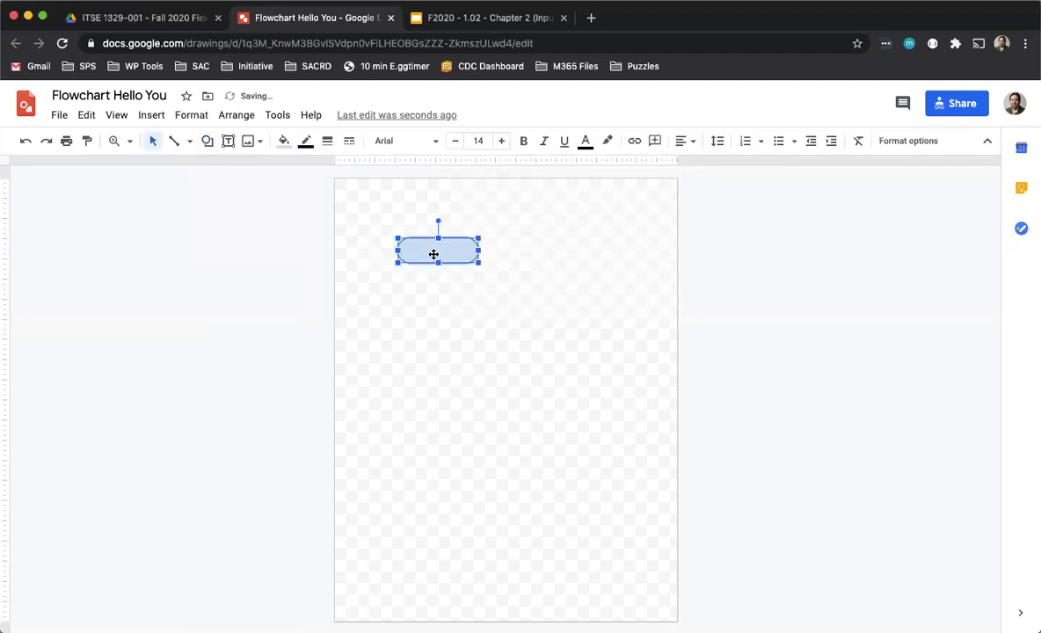
# - Set the terminator's fill color to transparent
pyautogui.click(286, 143)
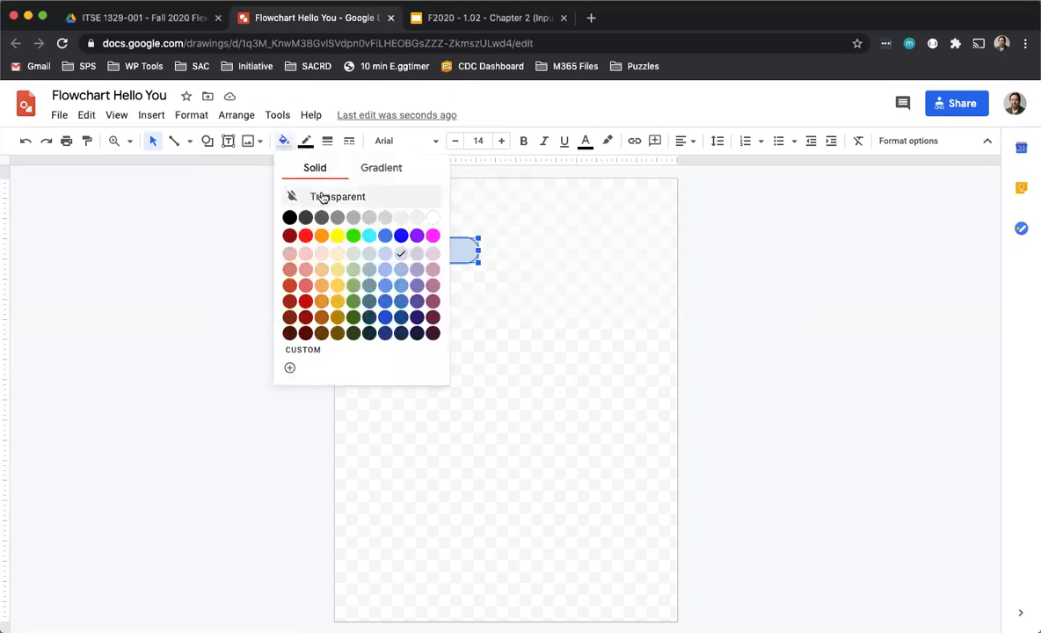
pyautogui.click(322, 197)
pyautogui.click(495, 240)
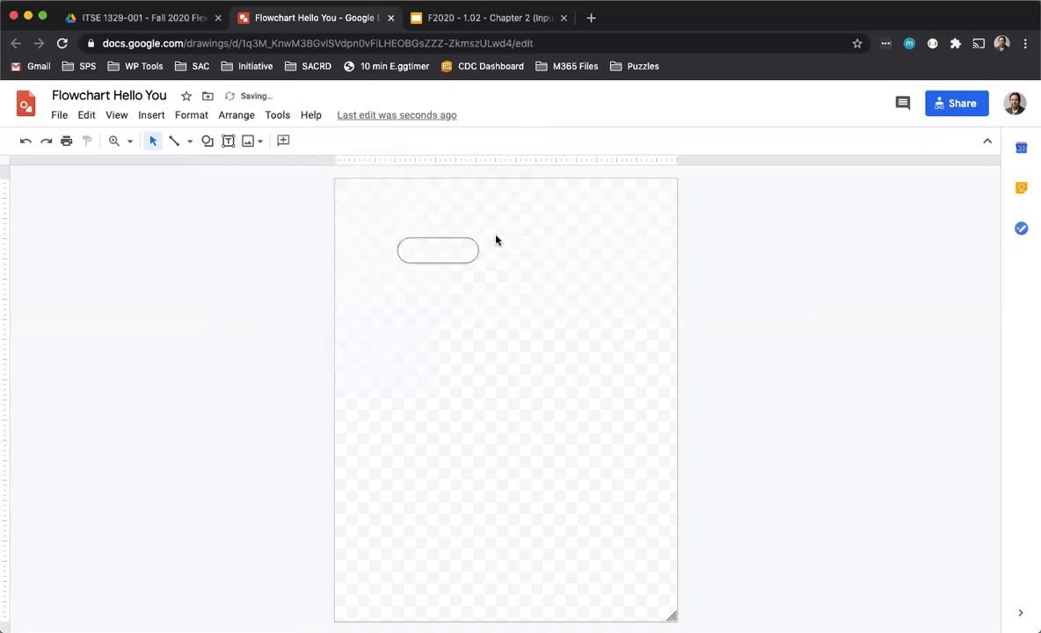
# - Label the terminator "Start" and center its text
pyautogui.click(433, 261)
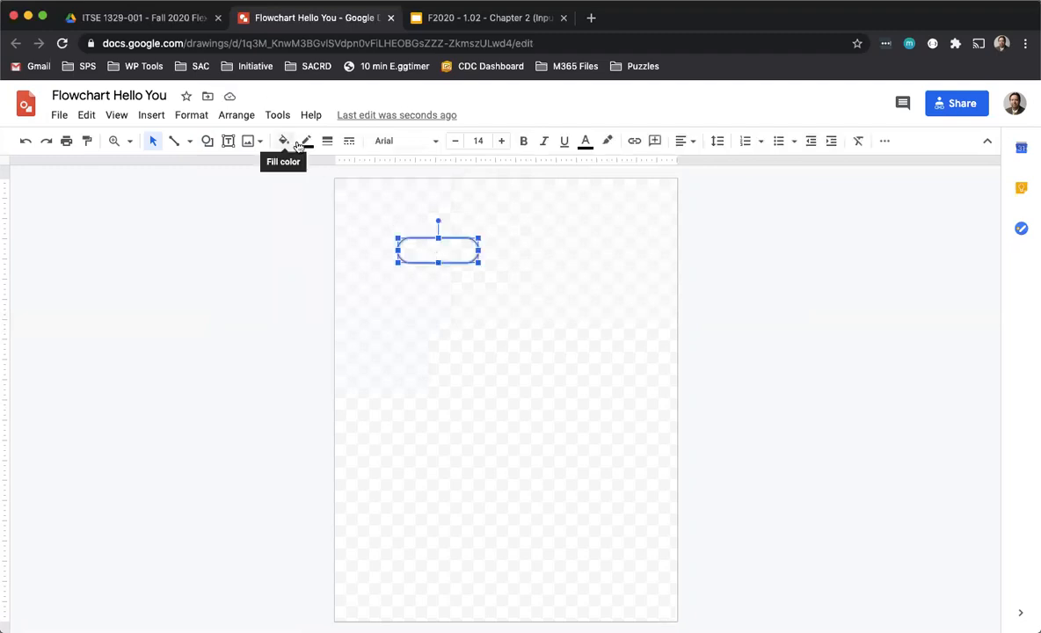
pyautogui.click(429, 254)
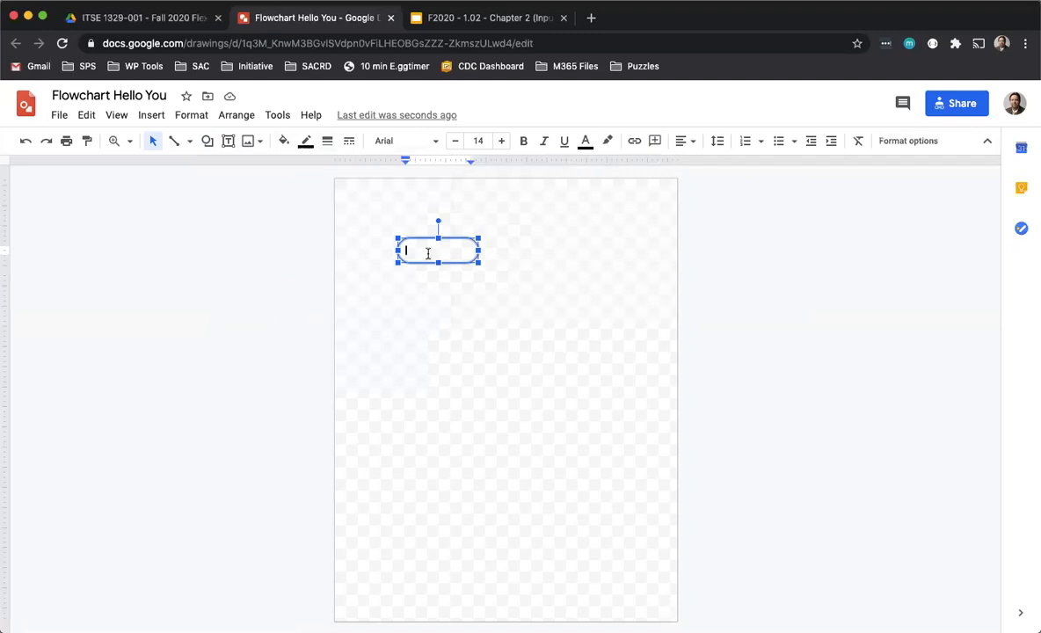
pyautogui.write('Start')
pyautogui.click(689, 143)
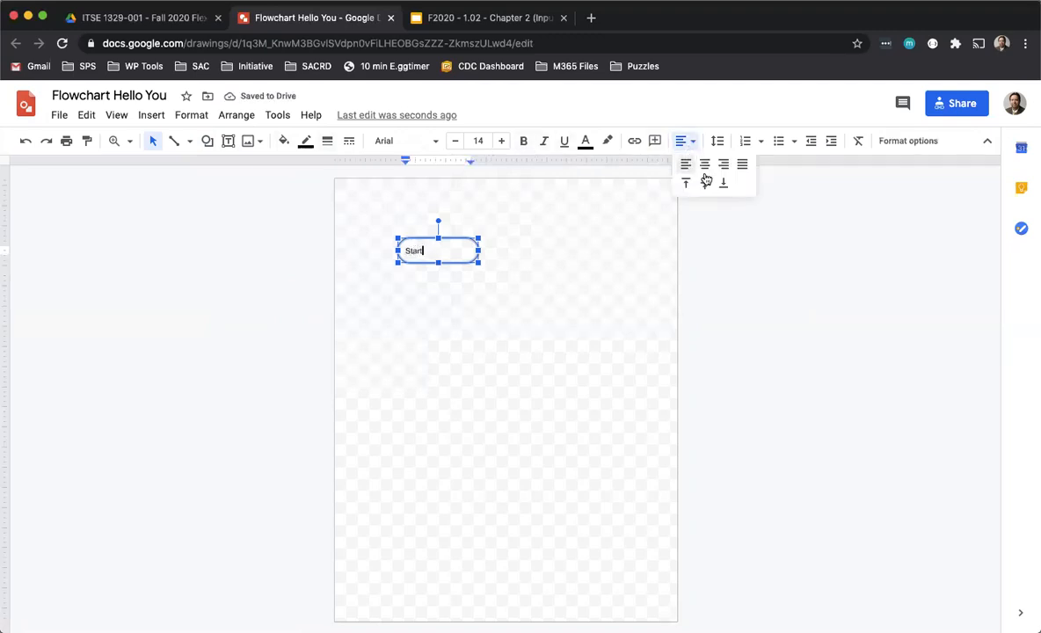
pyautogui.click(704, 164)
pyautogui.click(440, 269)
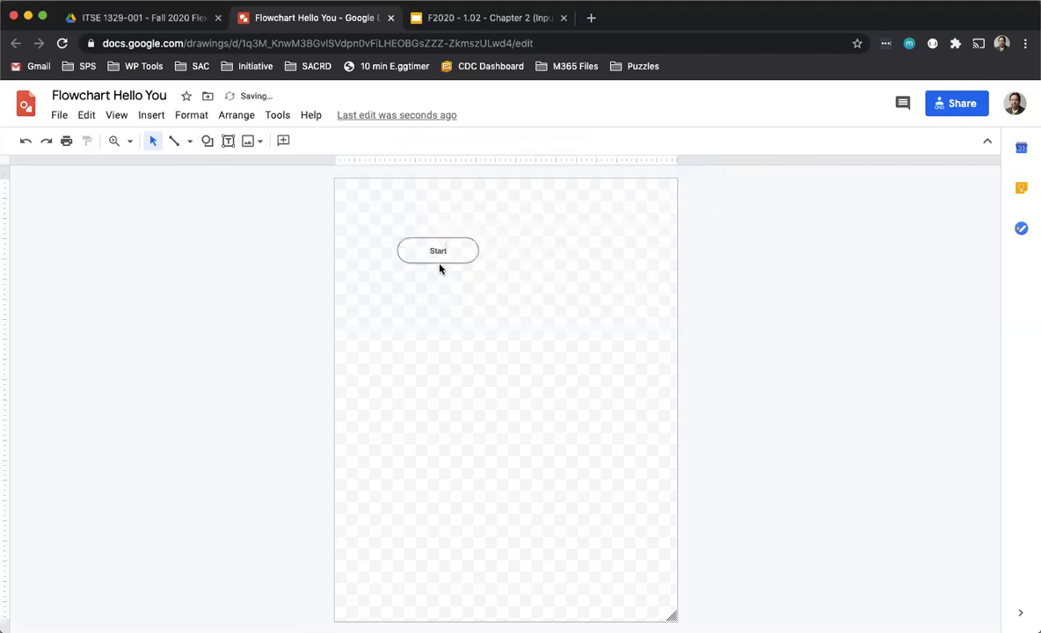
# - Resize the Start terminator slightly smaller
pyautogui.click(439, 260)
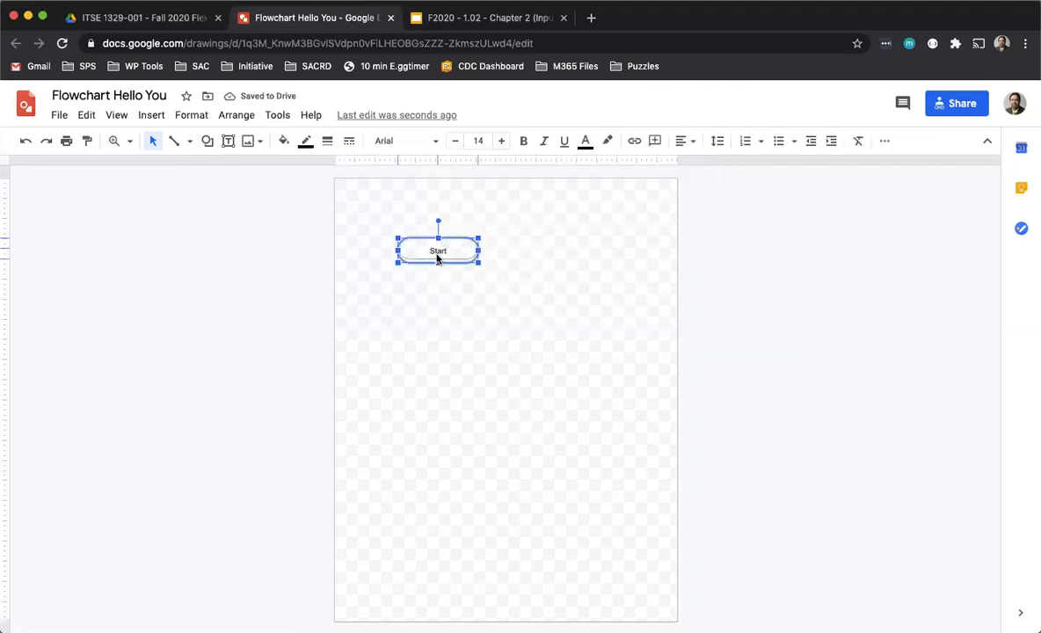
pyautogui.moveTo(480, 262); pyautogui.dragTo(468, 254)
pyautogui.click(476, 280)
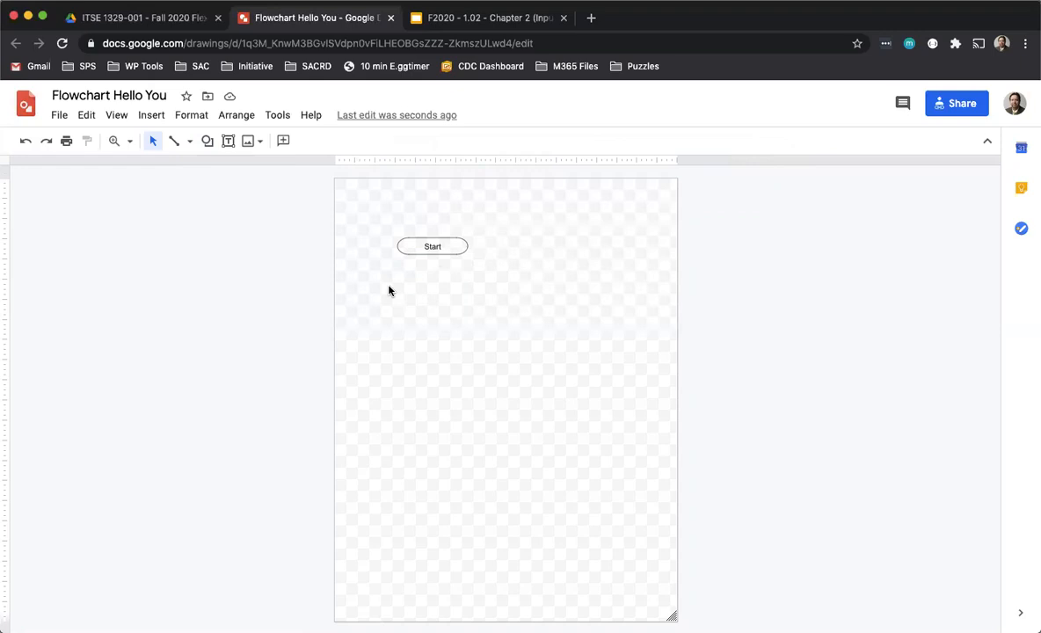
# - Duplicate the Start terminator lower on the page and relabel the copy "End"
pyautogui.click(411, 238)
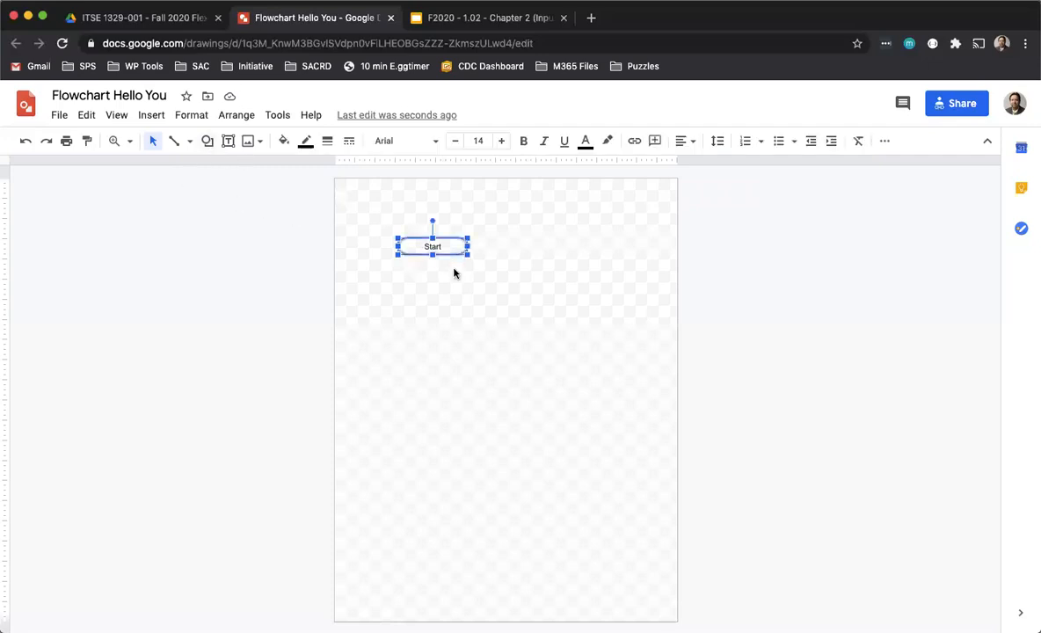
pyautogui.moveTo(422, 238); pyautogui.dragTo(415, 478)
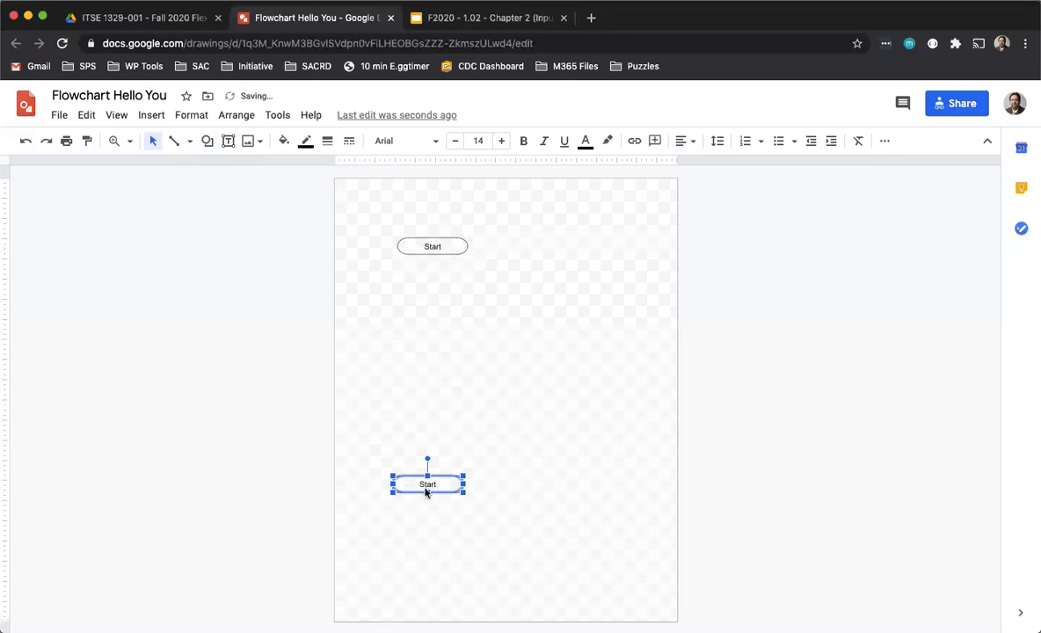
pyautogui.click(426, 483)
pyautogui.doubleClick(426, 483)
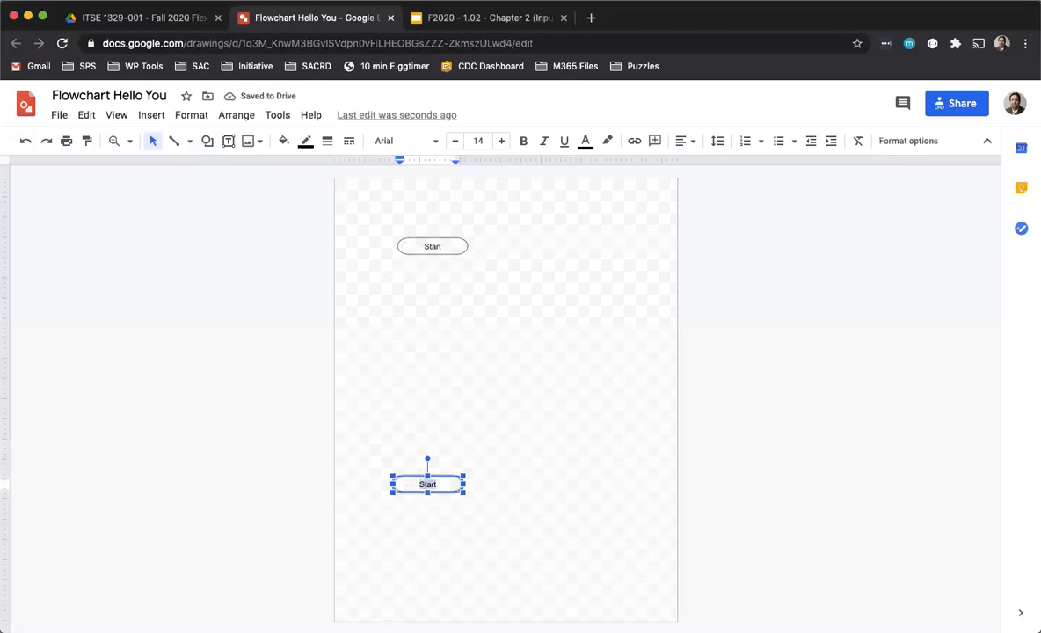
pyautogui.write('End')
pyautogui.press('Return')
pyautogui.press('BackSpace')
# - Move the End terminator down near the bottom of the page
pyautogui.click(513, 442)
pyautogui.moveTo(439, 475); pyautogui.dragTo(434, 555)
pyautogui.click(419, 379)
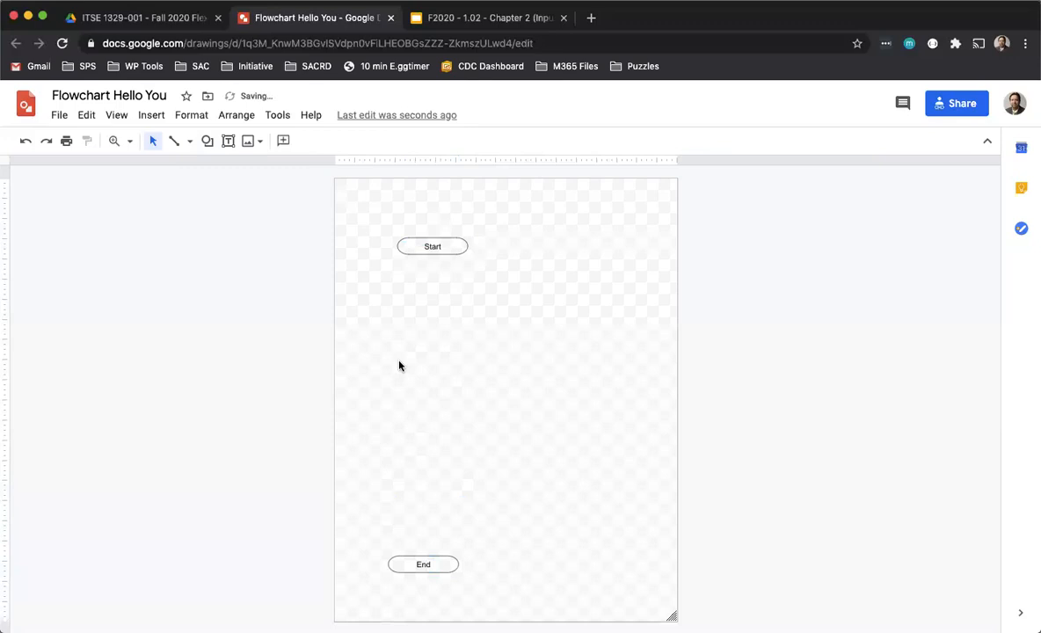
# - Draw a Flowchart: Data parallelogram below Start and make its fill transparent
pyautogui.click(208, 143)
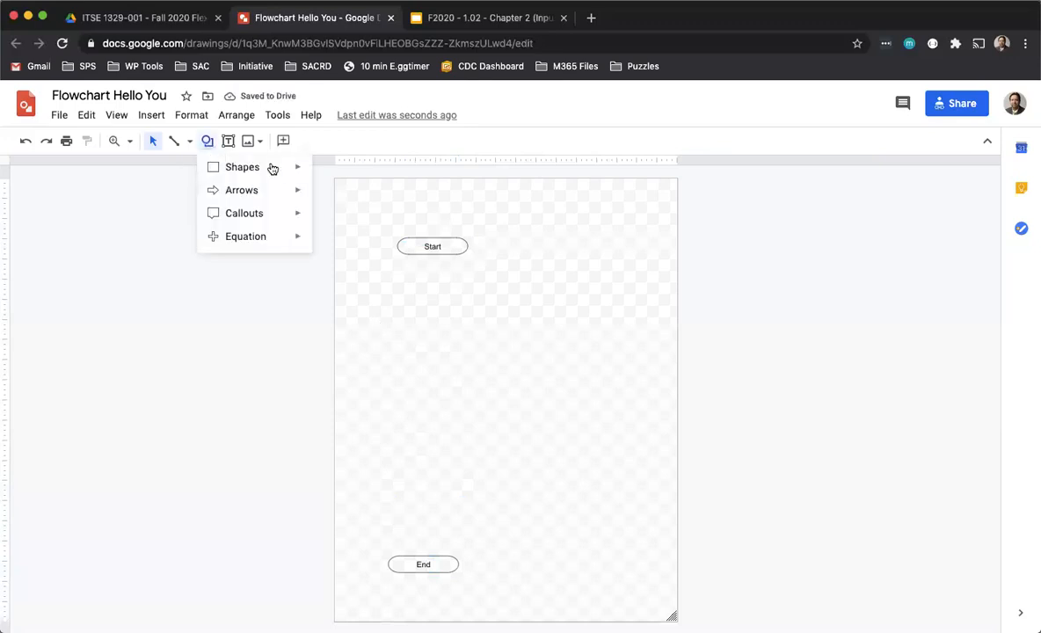
pyautogui.moveTo(280, 167)
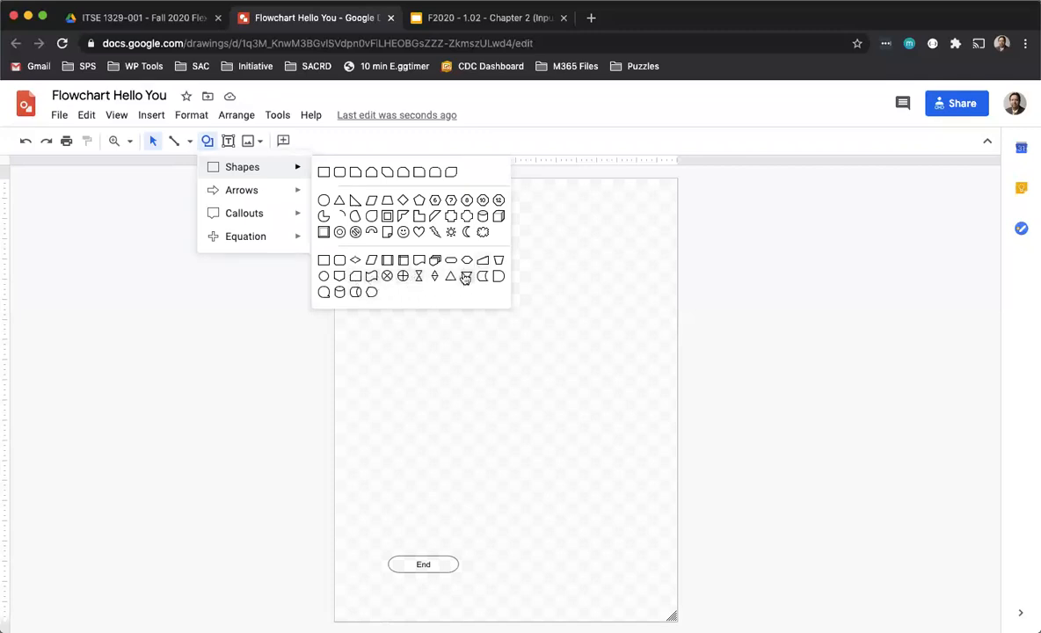
pyautogui.click(372, 266)
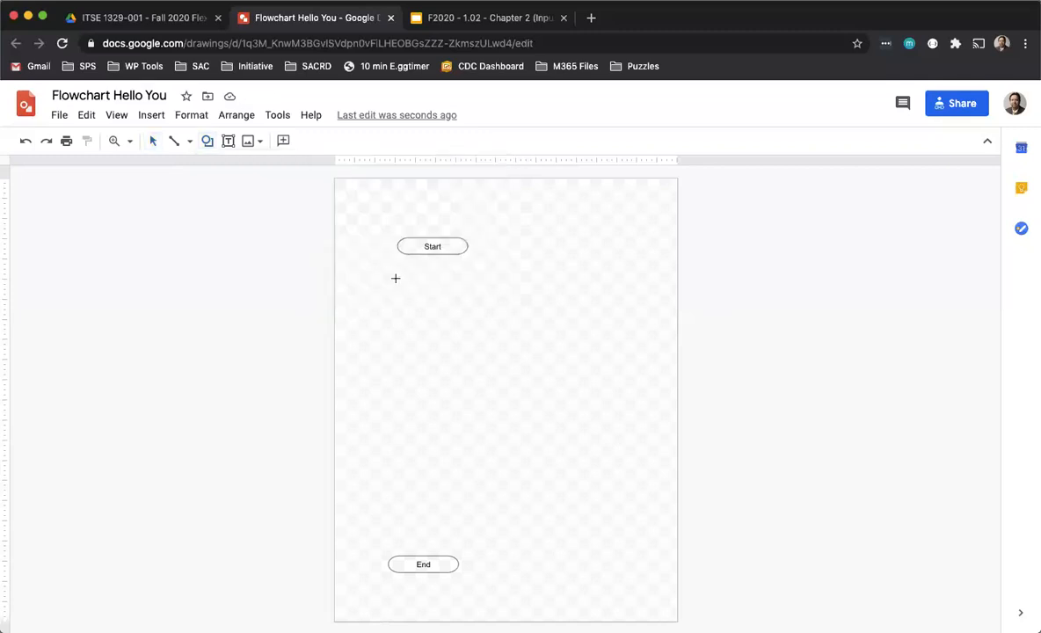
pyautogui.moveTo(396, 283); pyautogui.dragTo(505, 319)
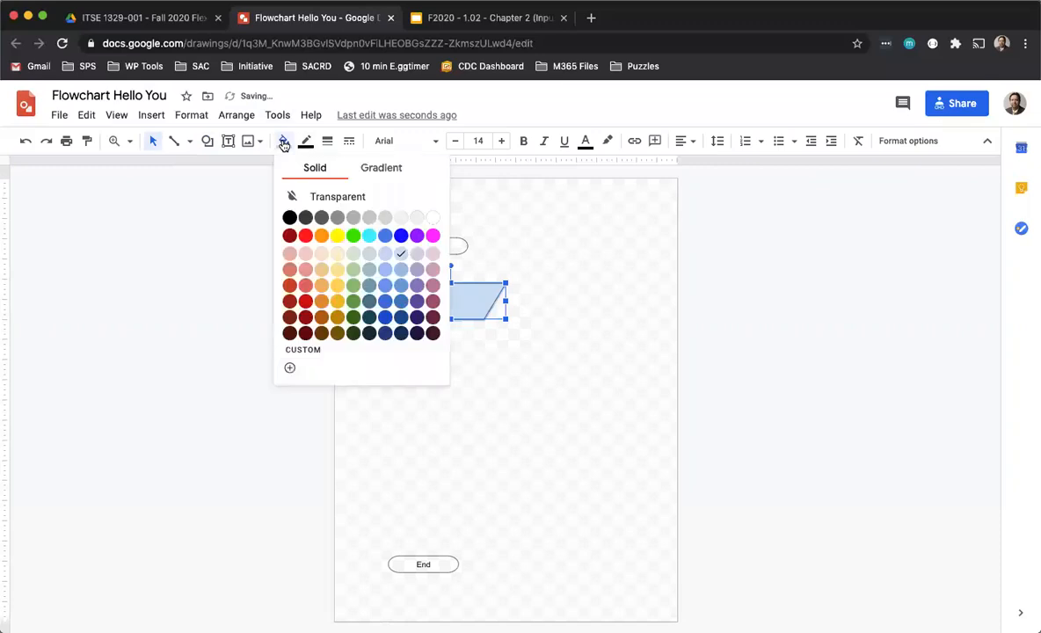
pyautogui.click(318, 199)
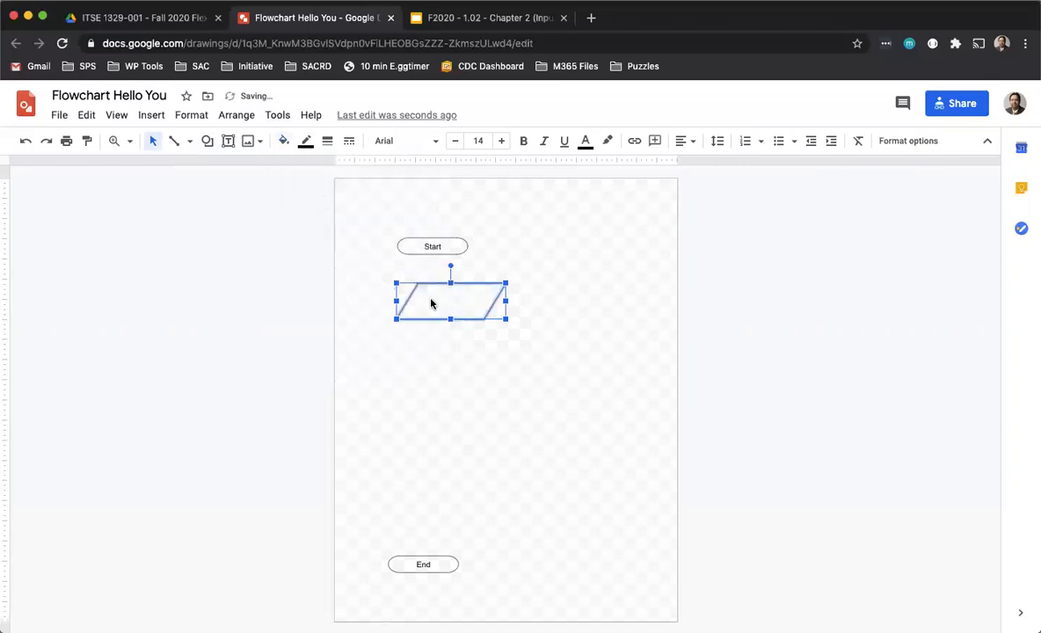
# - Type the label Display "E into the data parallelogram
pyautogui.doubleClick(431, 301)
pyautogui.write('Dis')
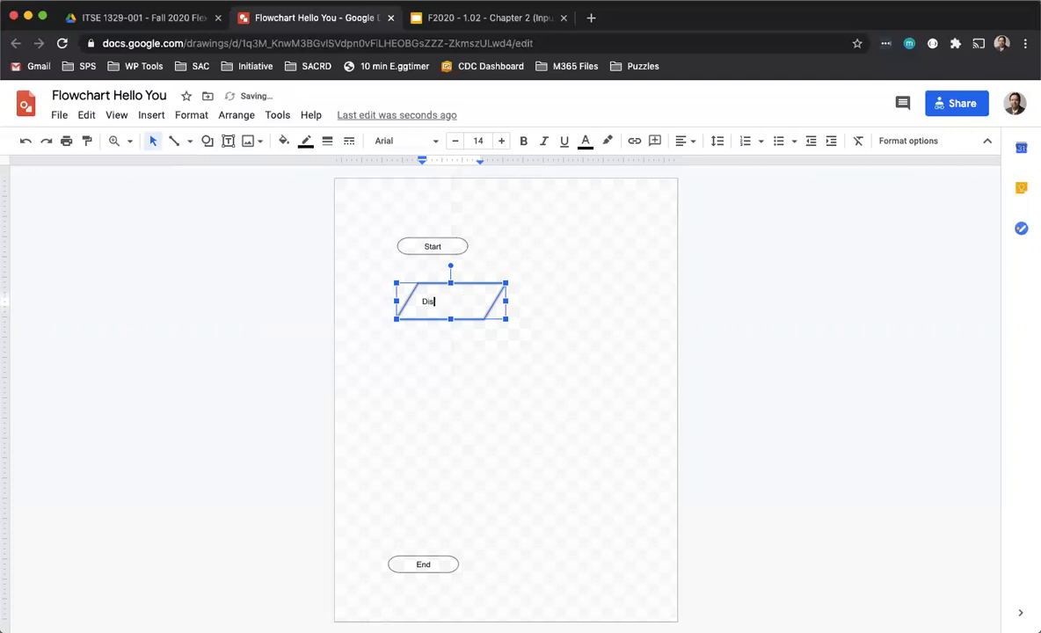
pyautogui.write('play "E')
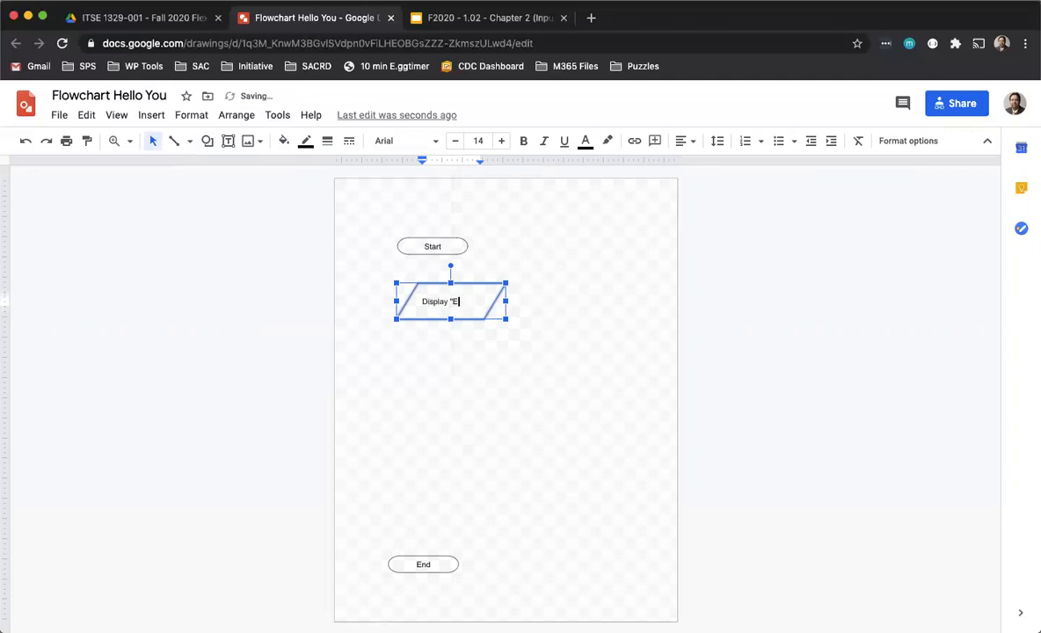